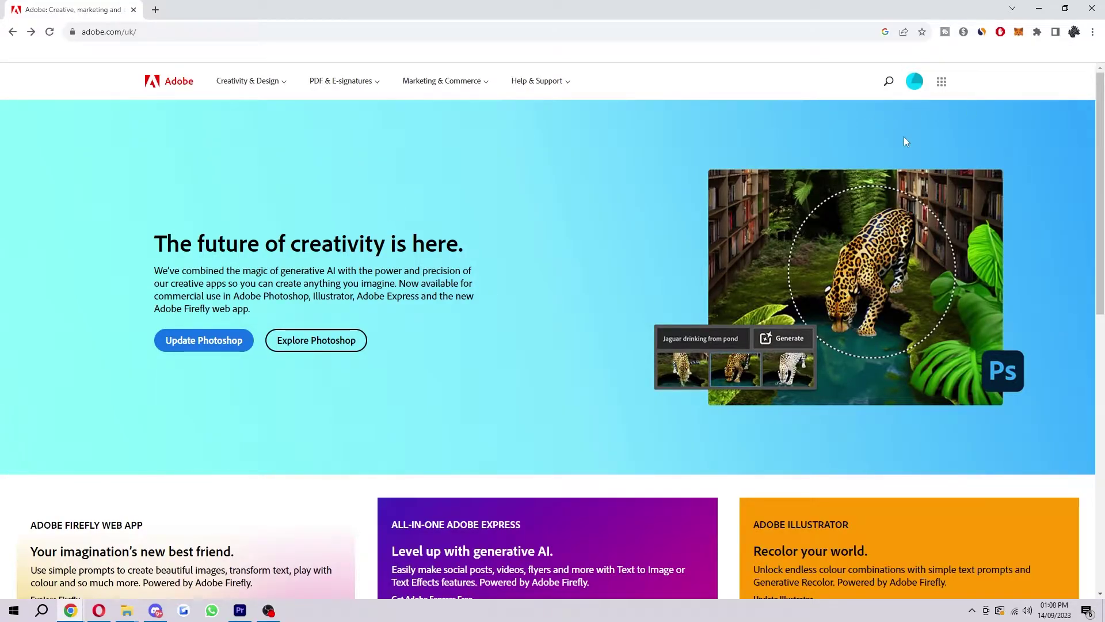
# Open the Adobe Account profile page via View Account in the avatar menu.
pyautogui.click(917, 82)
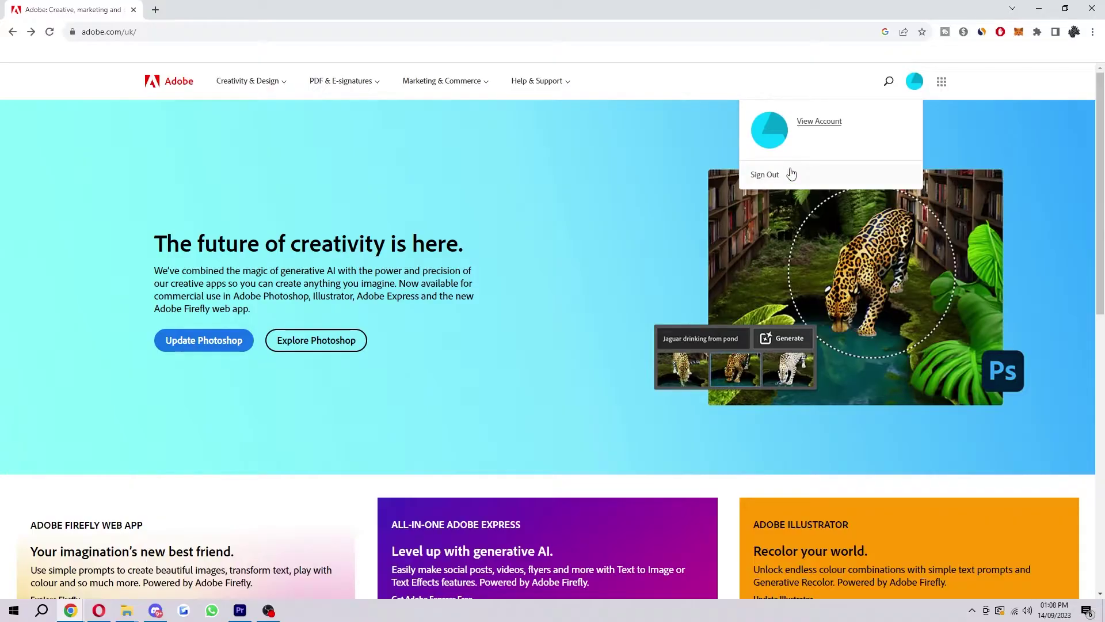
pyautogui.click(769, 132)
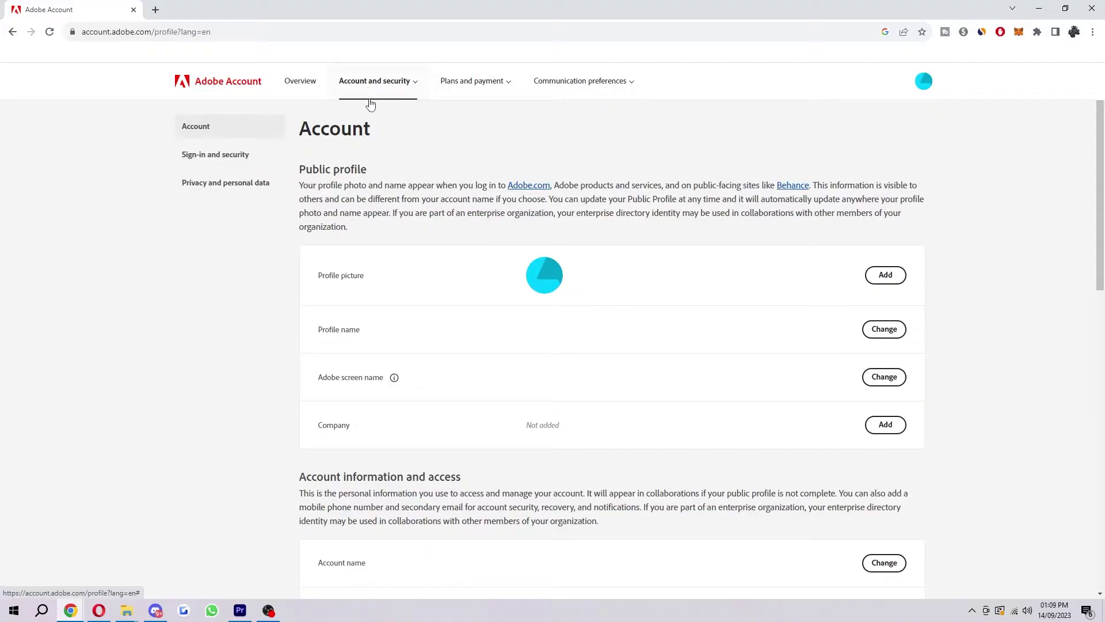
# Go to Plans under Plans and payment to see the All Apps 100GB plan.
pyautogui.click(447, 90)
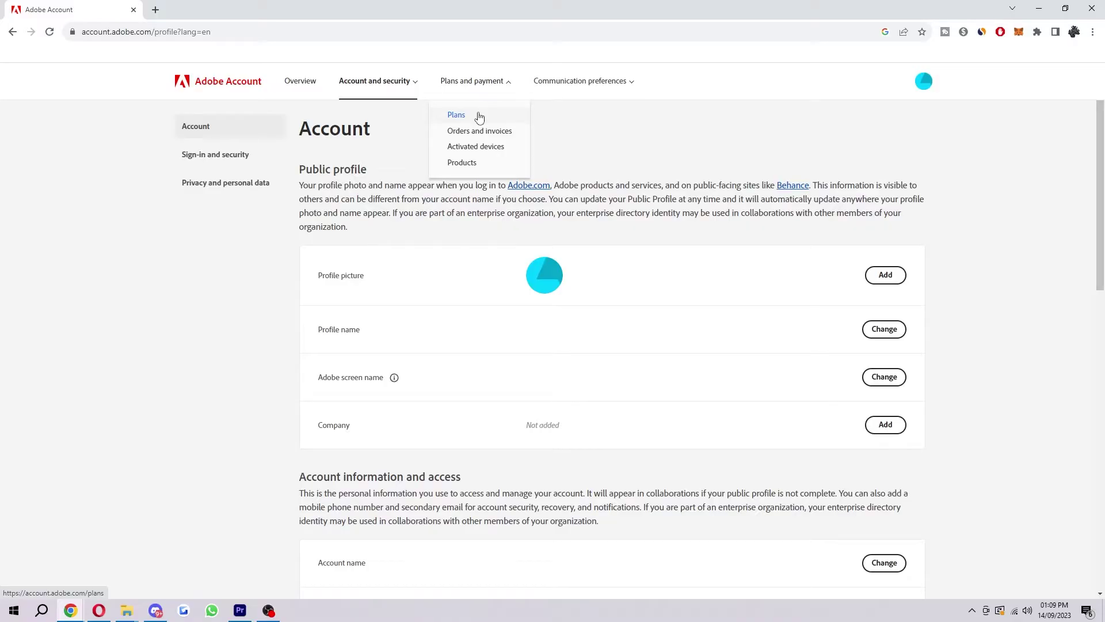
pyautogui.click(456, 114)
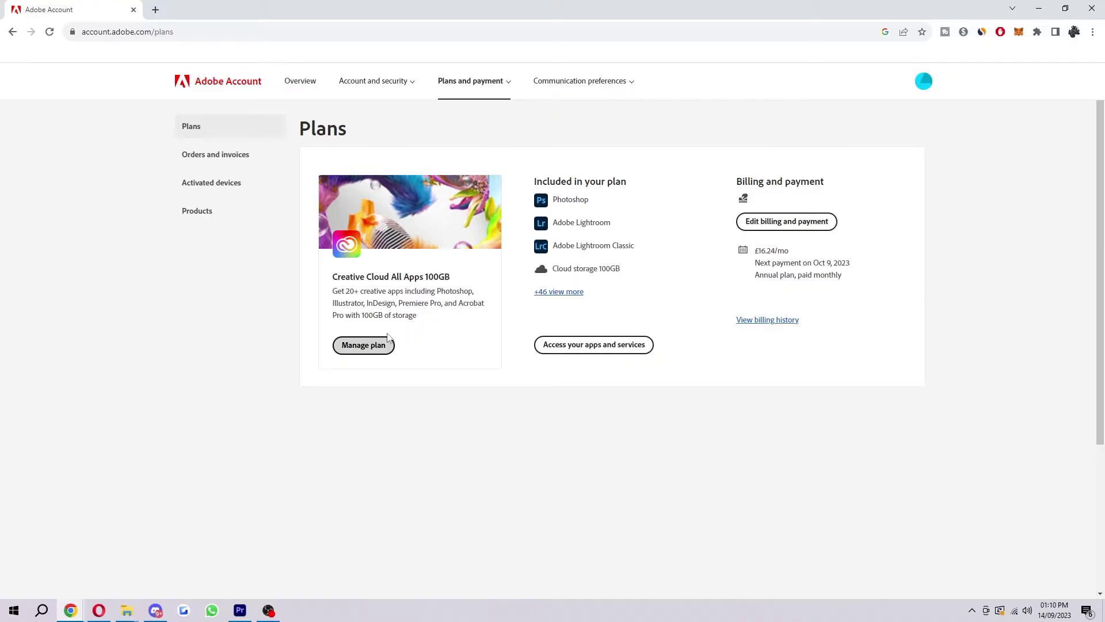
# Open Manage plan for All Apps 100GB and review the switch-plan and cancel options.
pyautogui.click(366, 347)
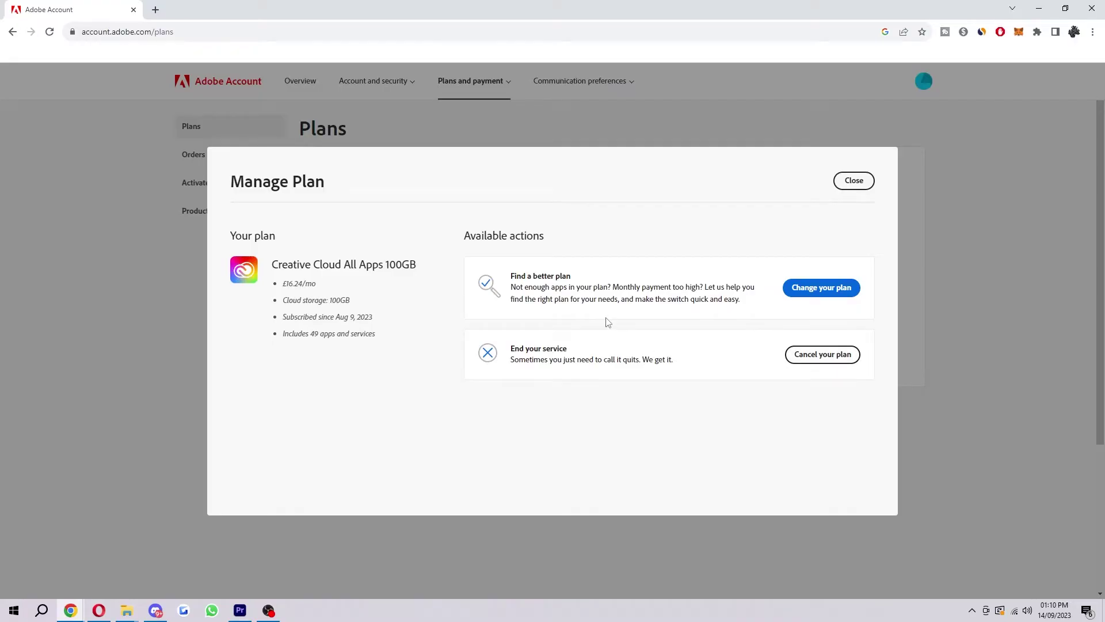
pyautogui.moveTo(512, 286); pyautogui.dragTo(748, 302)
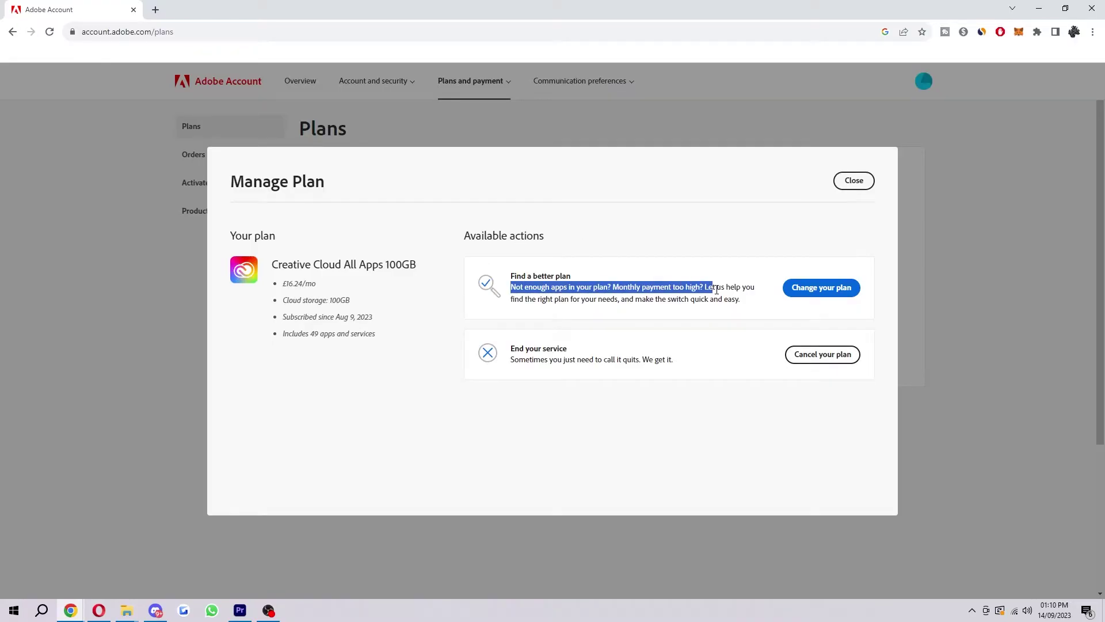
pyautogui.click(743, 323)
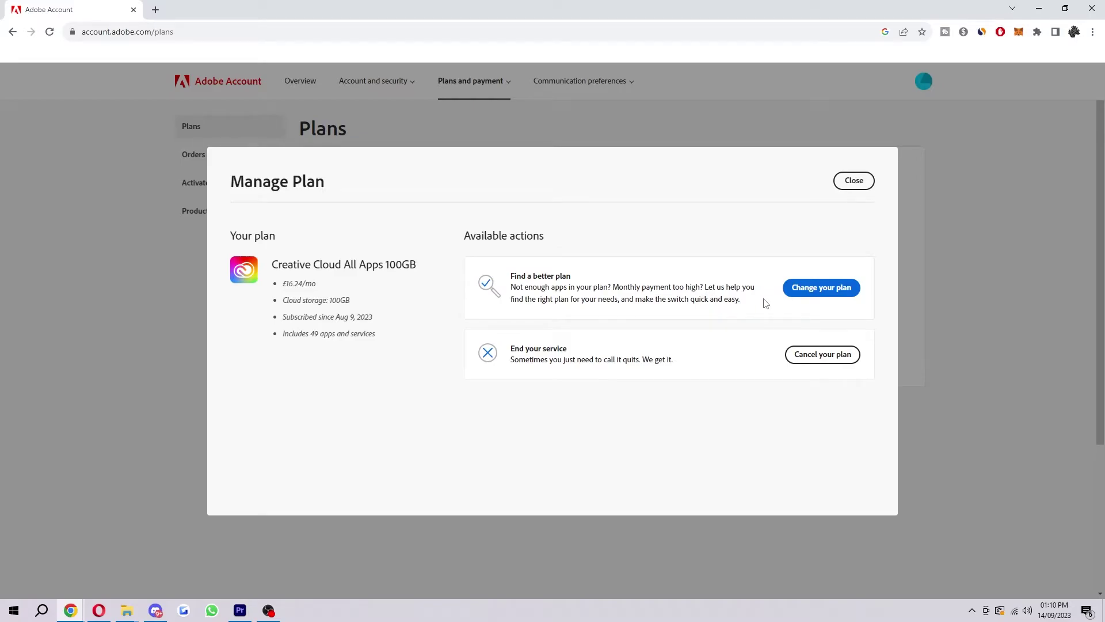
pyautogui.click(820, 287)
pyautogui.moveTo(512, 348); pyautogui.dragTo(579, 351)
# Start cancelling the plan and open the £81.18 early cancellation fee explanation in a new tab.
pyautogui.click(638, 369)
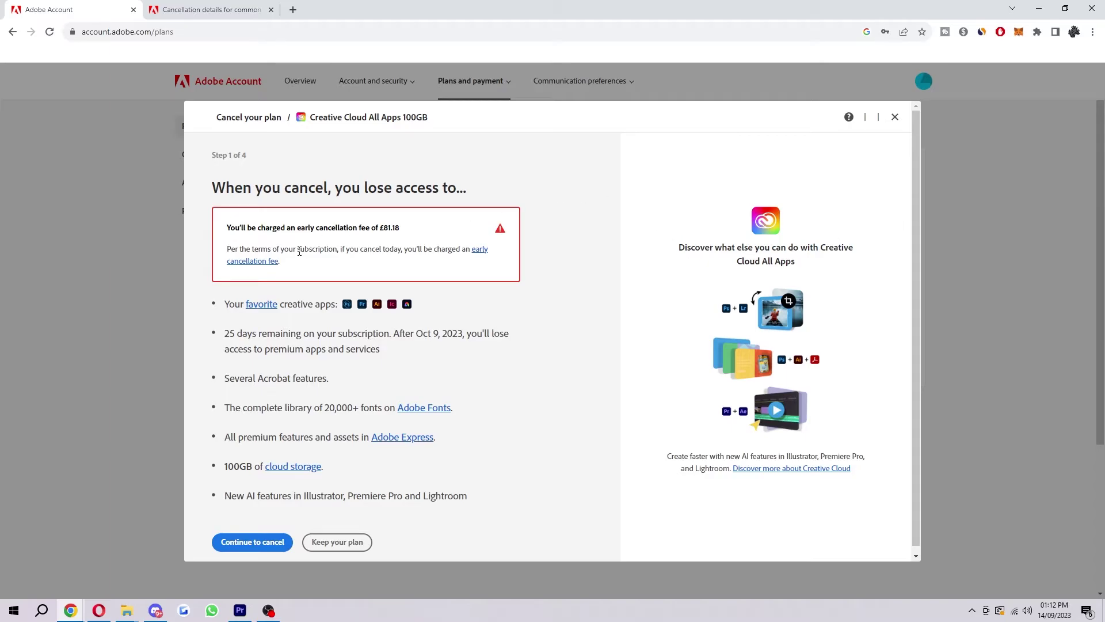
pyautogui.moveTo(226, 227); pyautogui.dragTo(406, 242)
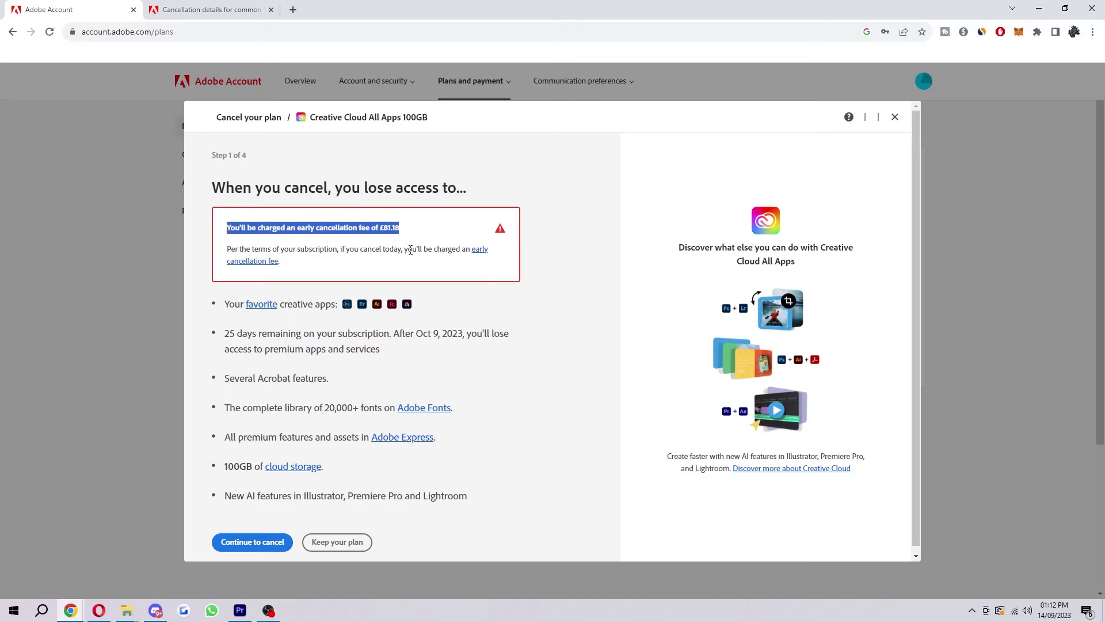
pyautogui.click(403, 250)
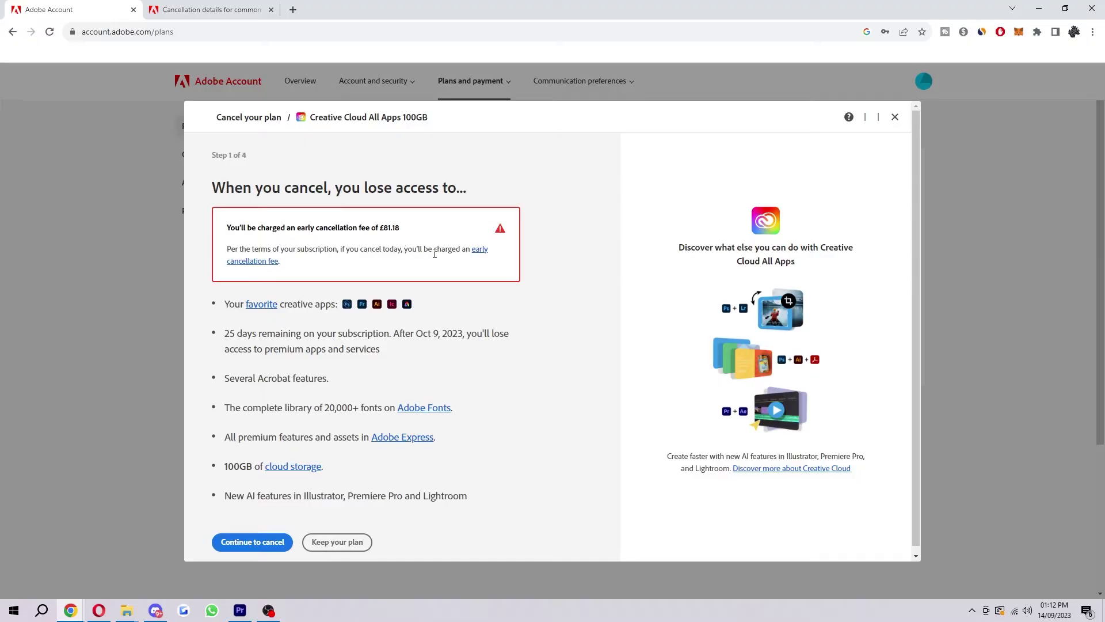
pyautogui.click(482, 251)
# Close the duplicate tab, compare month-to-month and annual plan terms, then close the help page.
pyautogui.click(211, 9)
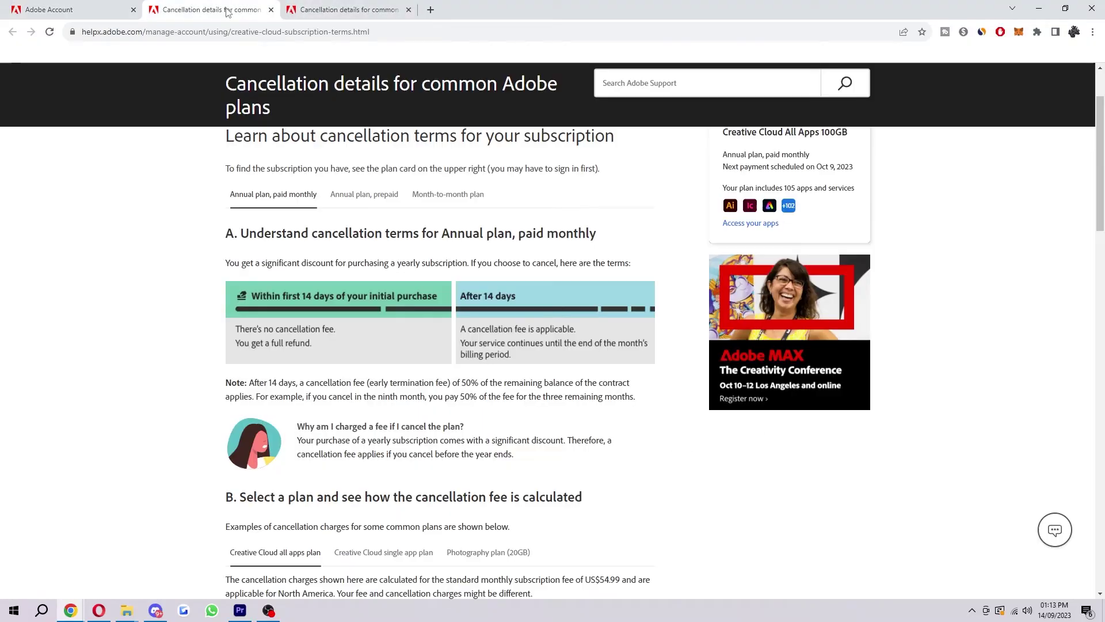
pyautogui.middleClick(227, 9)
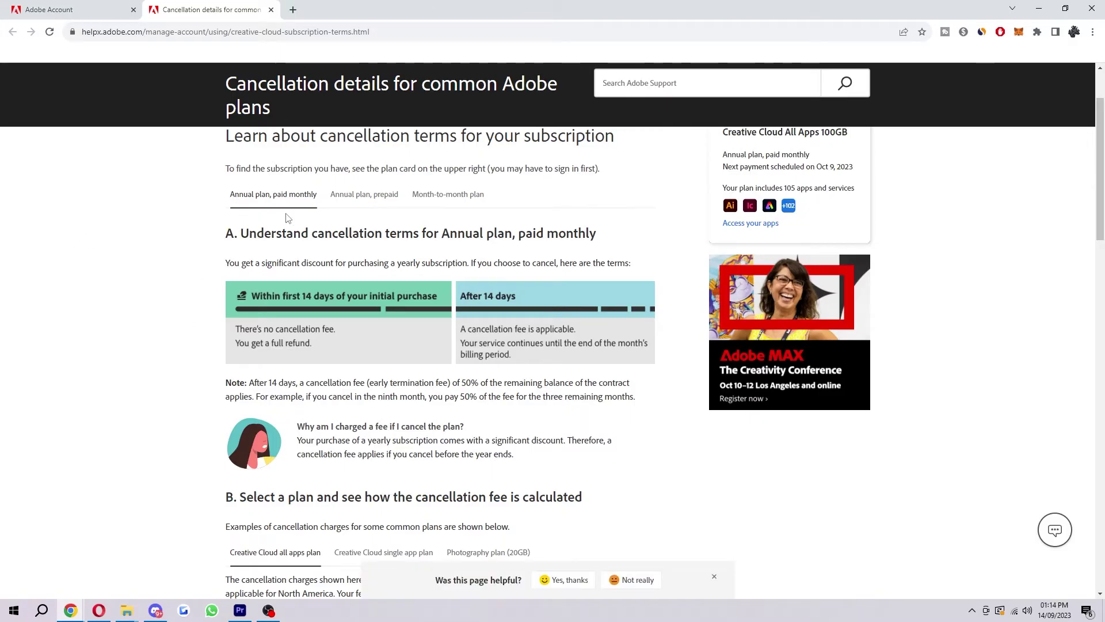
pyautogui.click(447, 193)
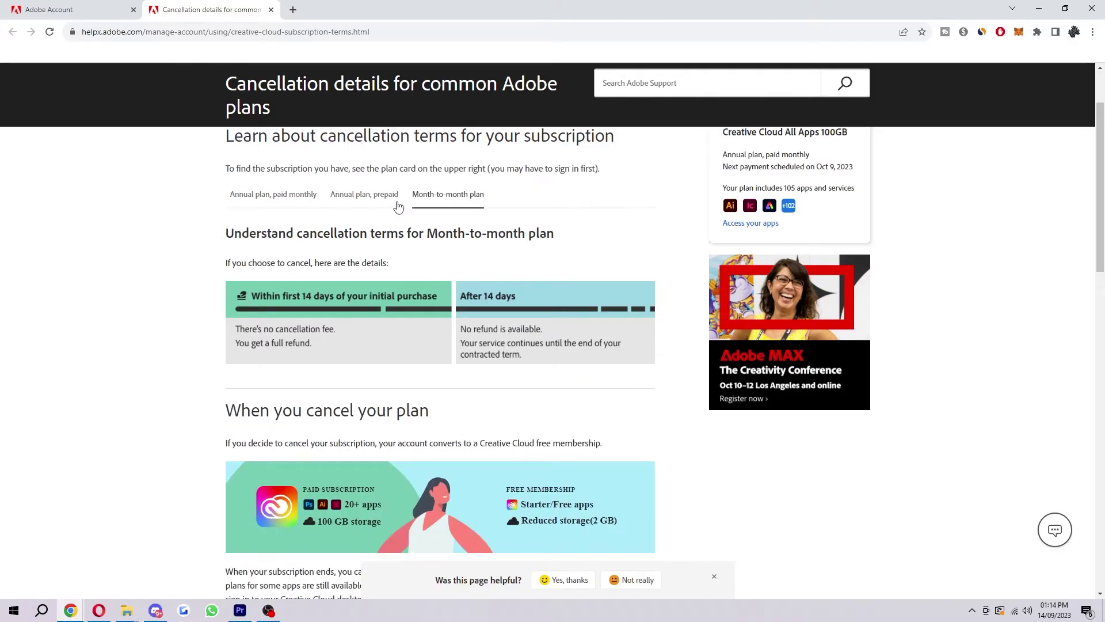
pyautogui.click(378, 197)
pyautogui.click(291, 196)
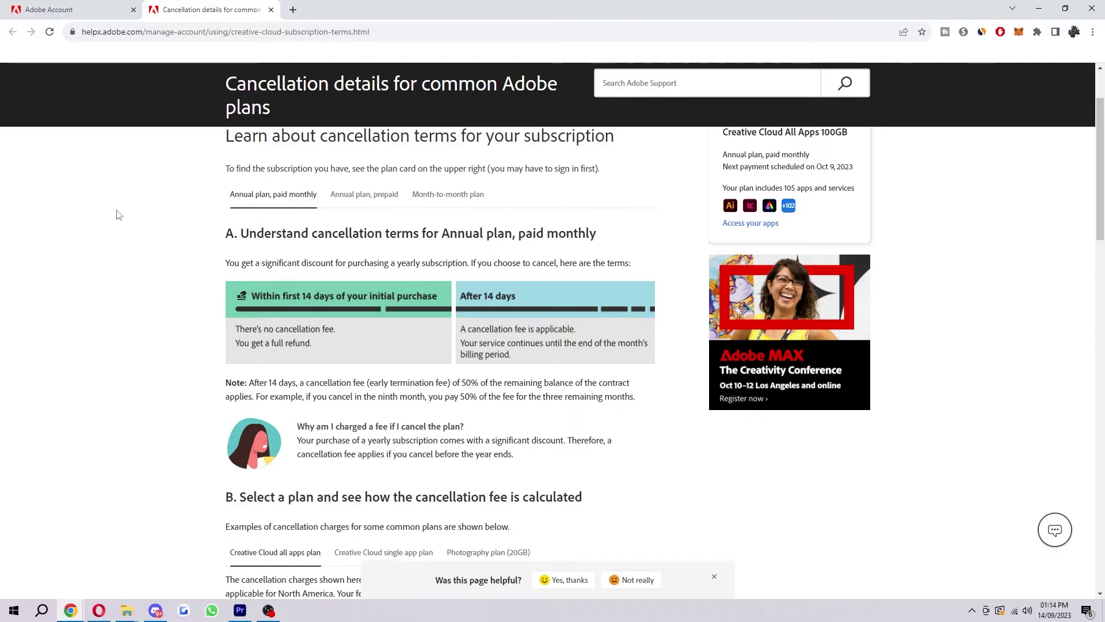
pyautogui.hotkey('ctrl', 'w')
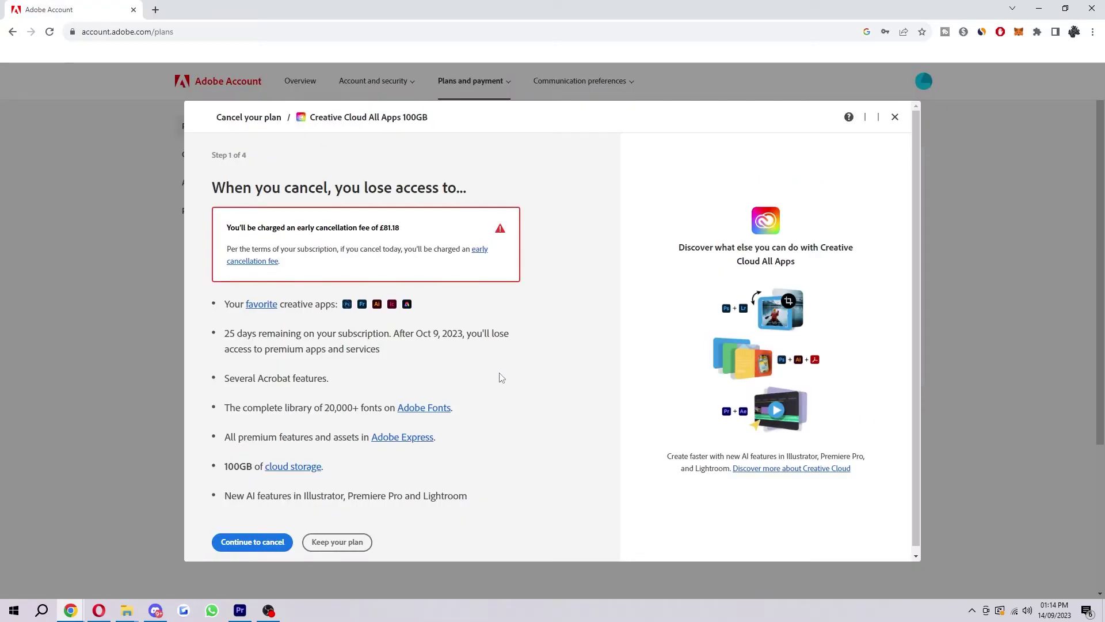
# Continue cancelling with 'It's too expensive' as the reason, declining the plan-change suggestion.
pyautogui.click(264, 544)
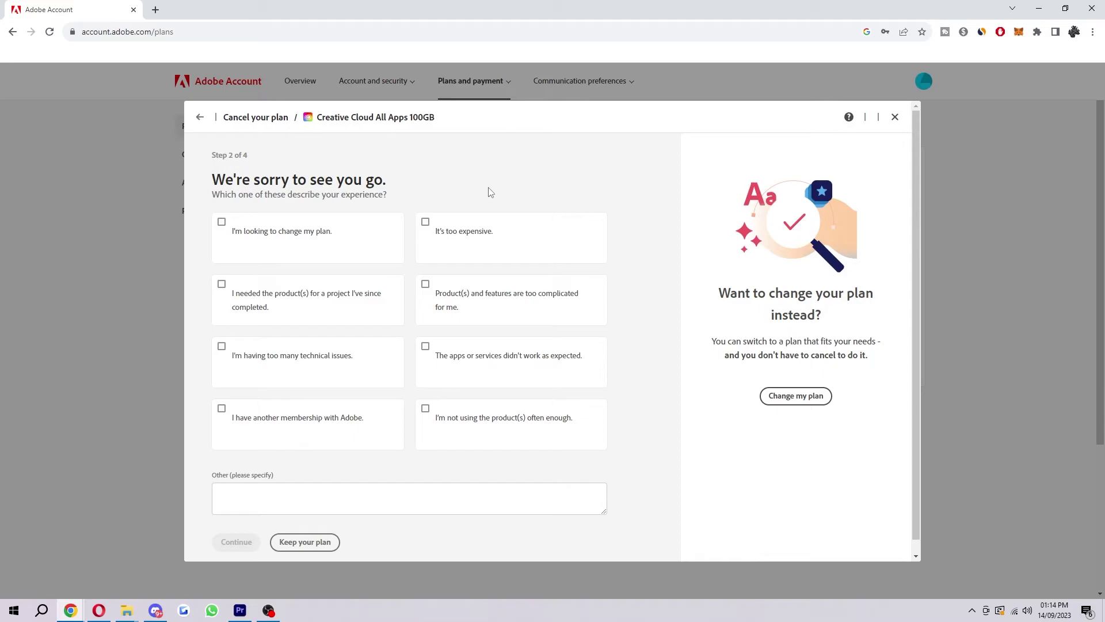
pyautogui.click(463, 231)
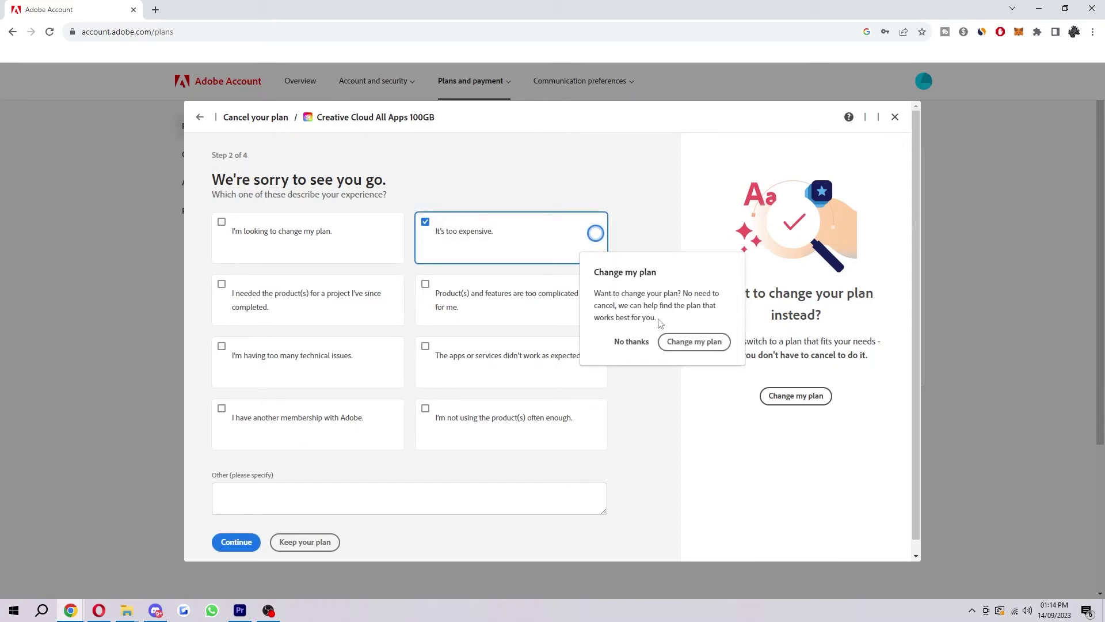
pyautogui.click(632, 341)
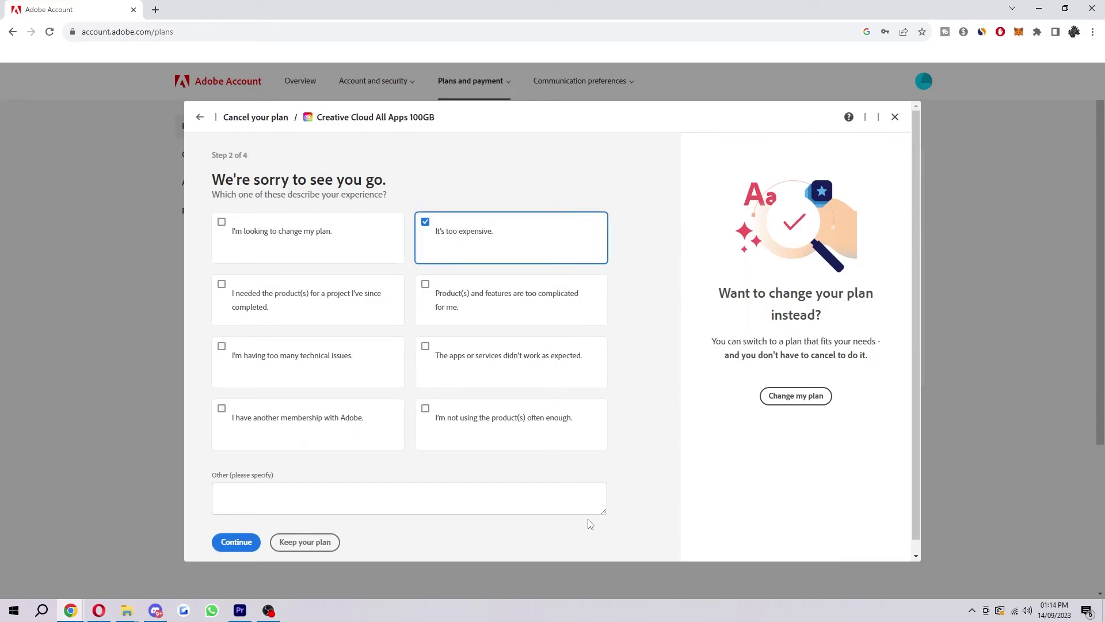
pyautogui.click(236, 542)
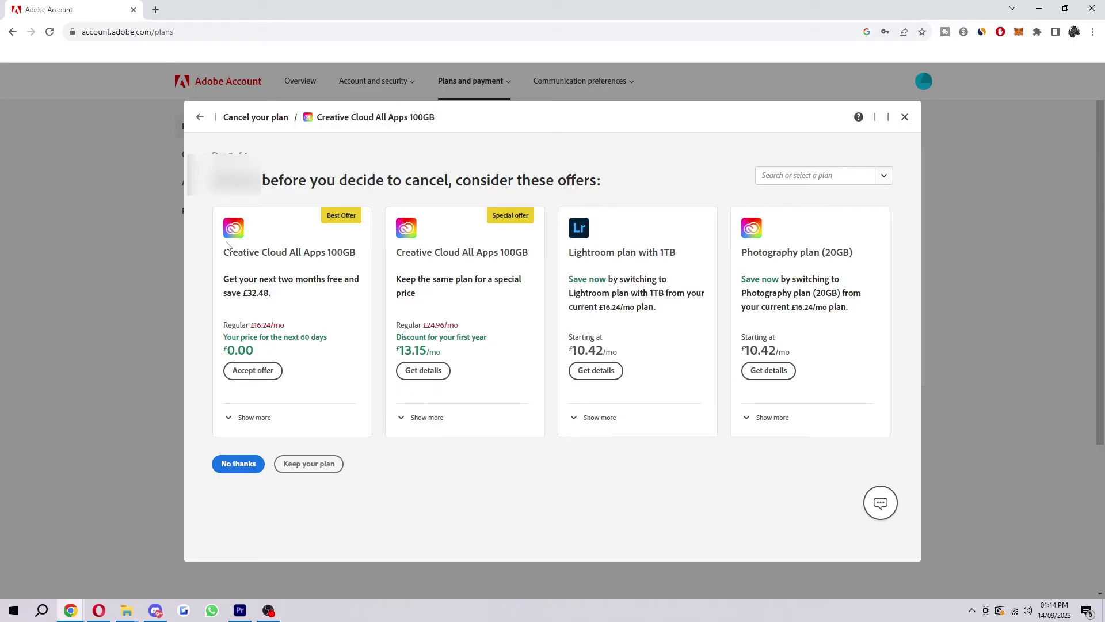
pyautogui.moveTo(221, 251); pyautogui.dragTo(355, 260)
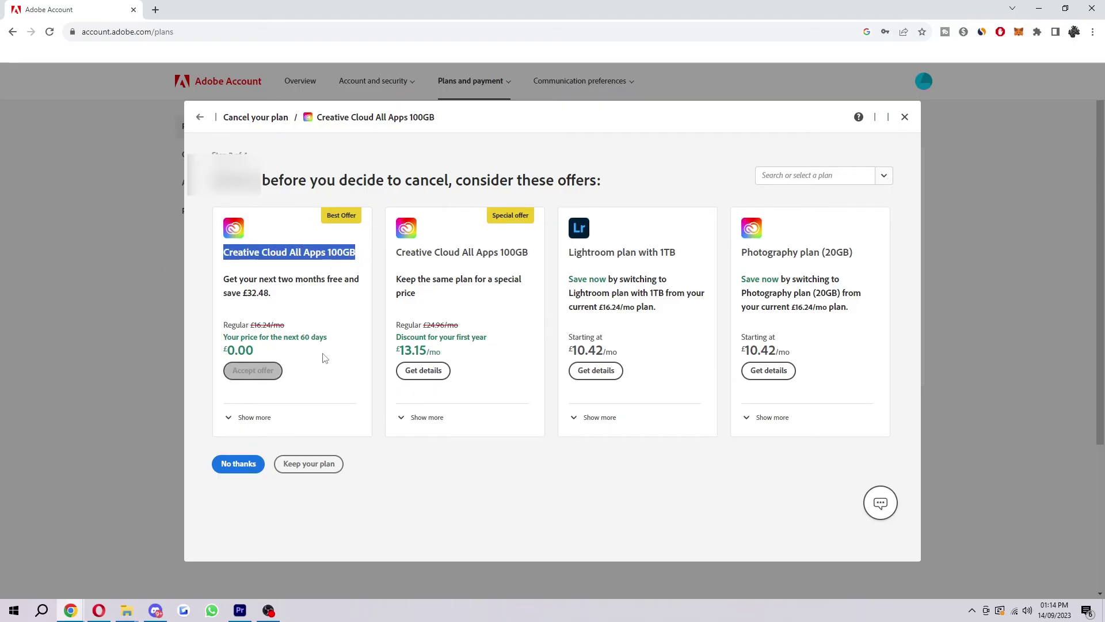
pyautogui.click(165, 300)
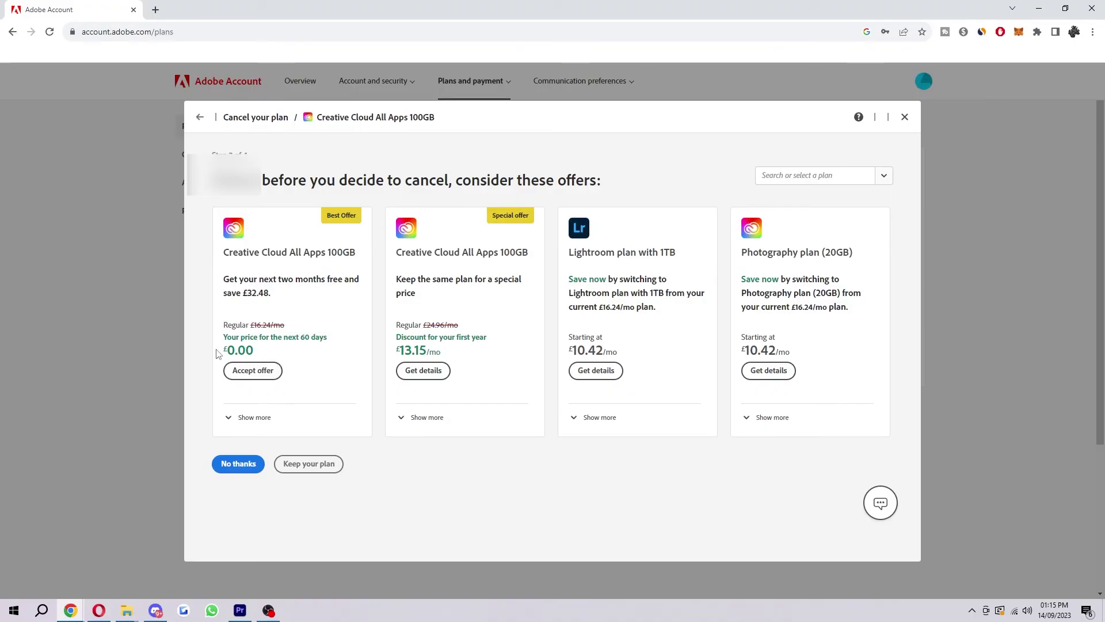
pyautogui.click(252, 370)
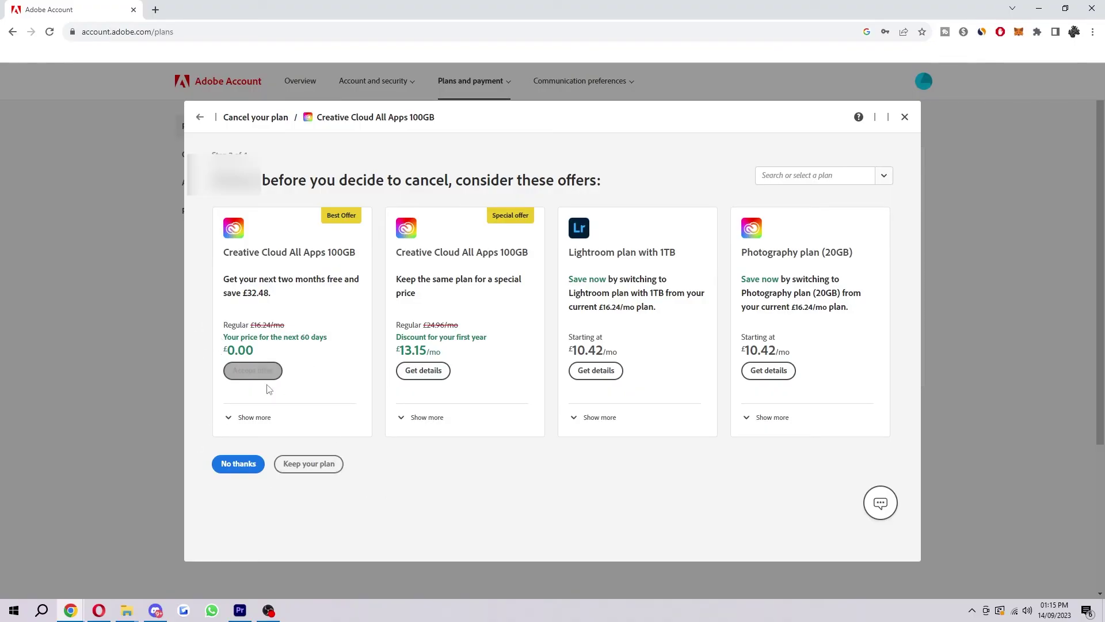